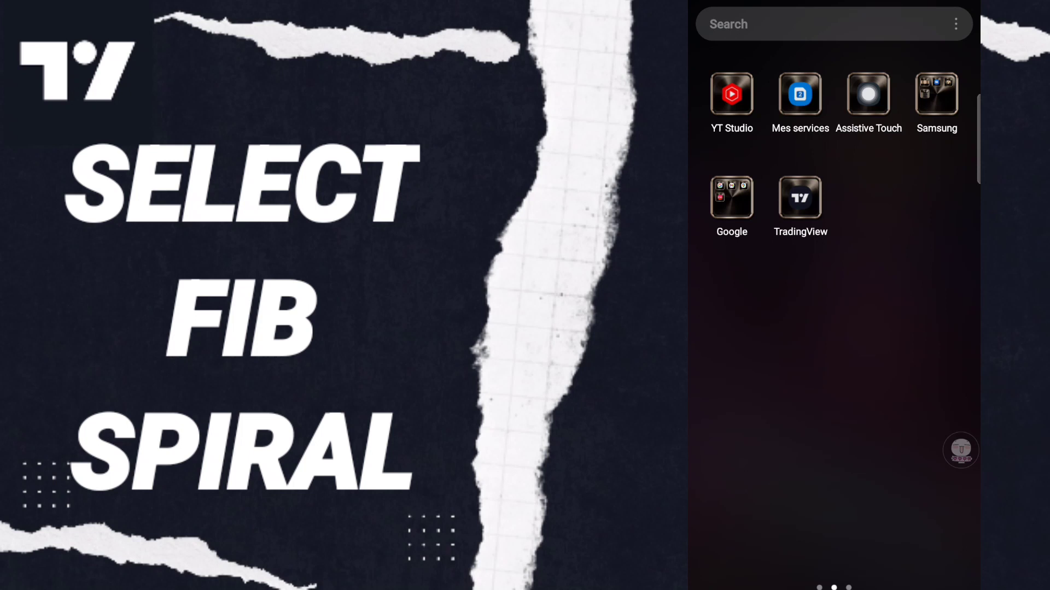
# Step: Launch TradingView and open the AAPL chart from the watchlist
pyautogui.click(800, 197)
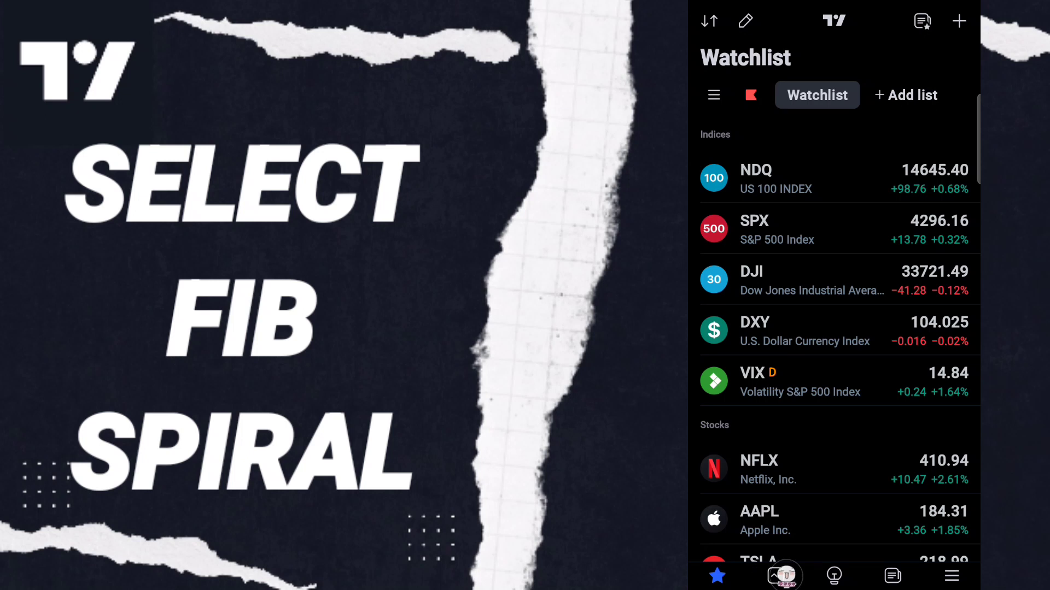
pyautogui.click(776, 576)
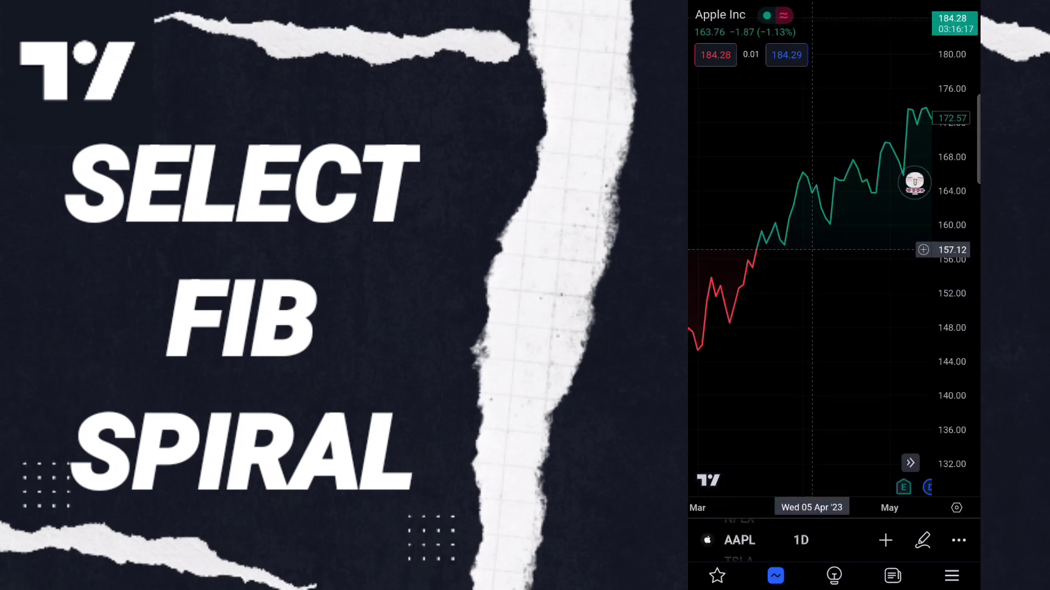
# Step: Choose Fib Spiral from the Fibonacci section of the drawing tools list
pyautogui.click(923, 540)
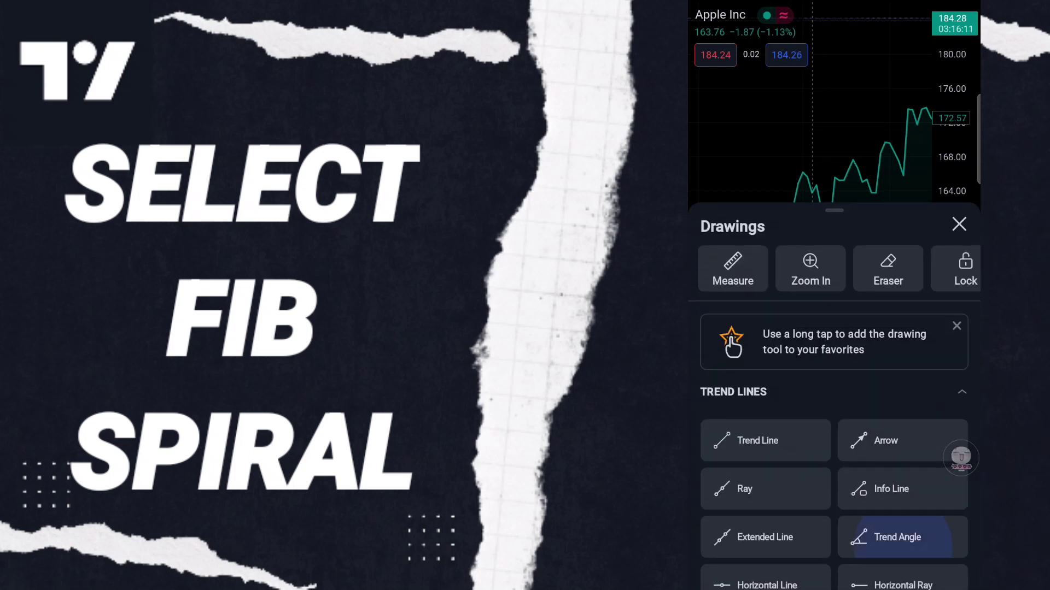
pyautogui.scroll(-3, 960, 457)
pyautogui.scroll(-5, 960, 457)
pyautogui.scroll(-5, 961, 458)
pyautogui.scroll(-2, 960, 458)
pyautogui.scroll(-1, 960, 457)
pyautogui.scroll(3, 960, 458)
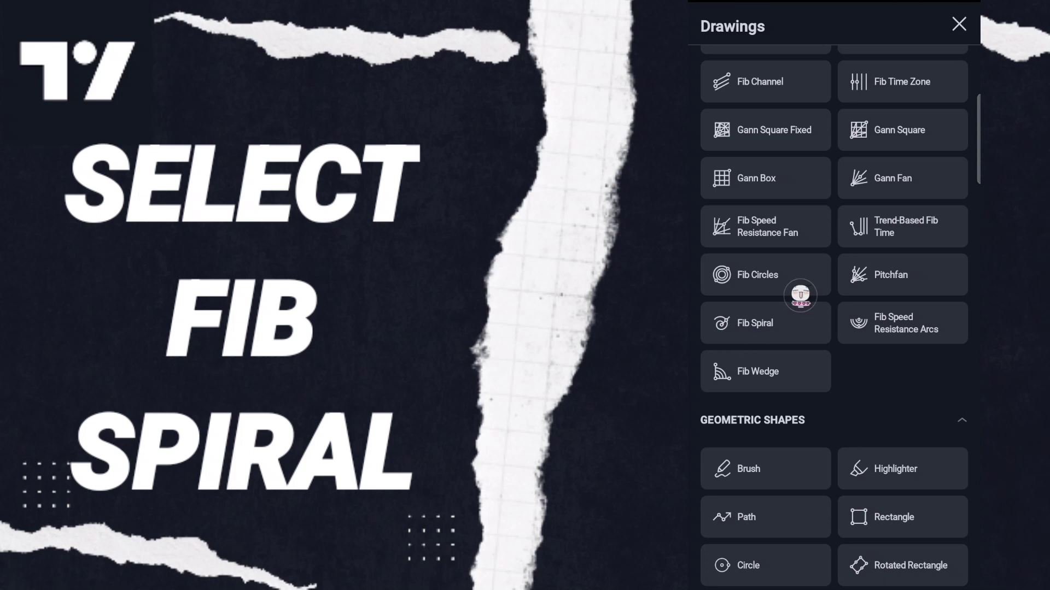
pyautogui.click(706, 323)
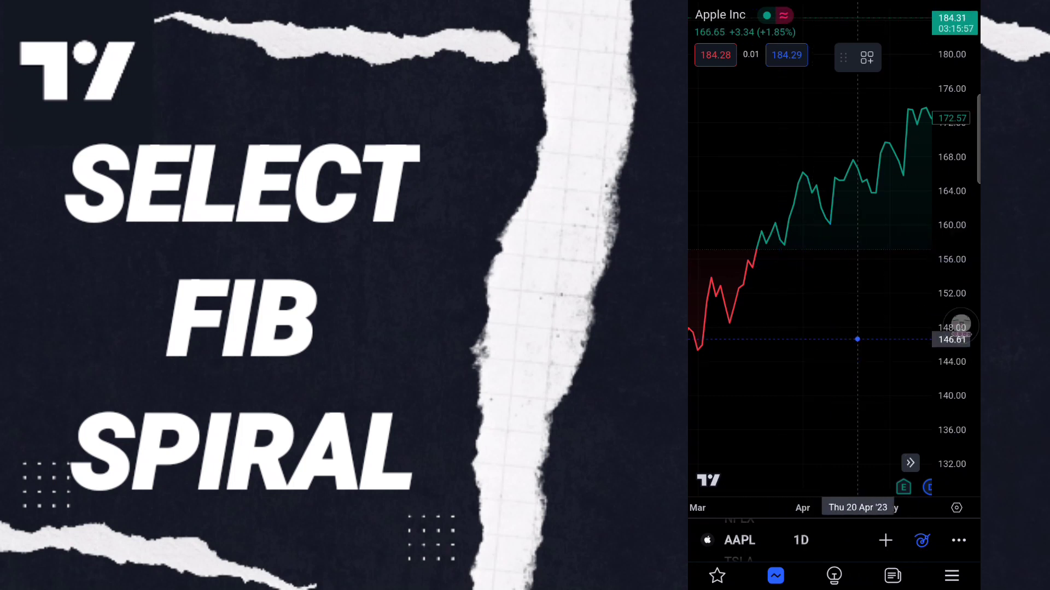
# Step: Pull down the notification shade and expand the screen-recording notification
pyautogui.moveTo(834, 4); pyautogui.dragTo(833, 328)
pyautogui.click(956, 167)
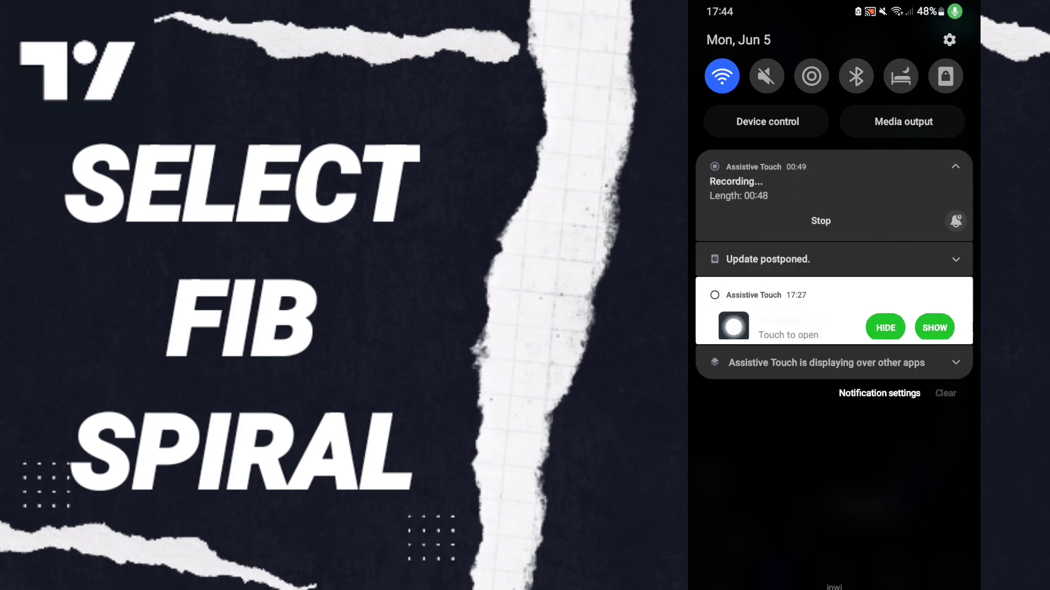